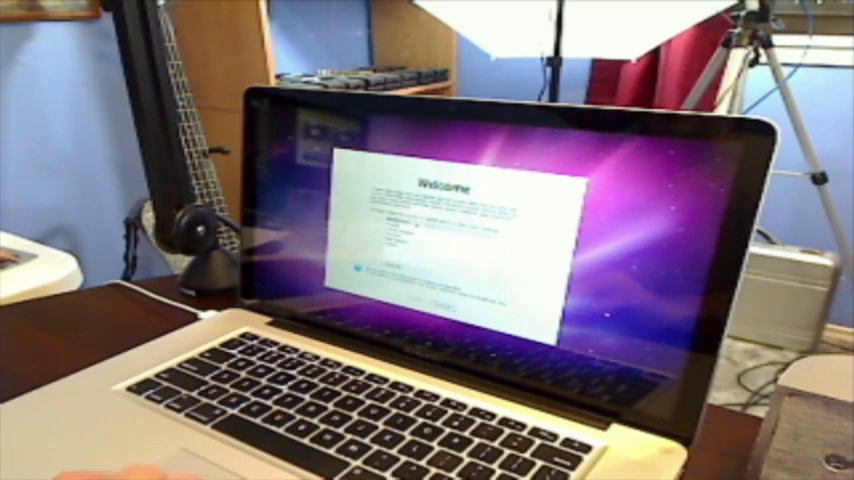
Step: Choose the Mac's country from the Welcome screen list
left_click(440, 233)
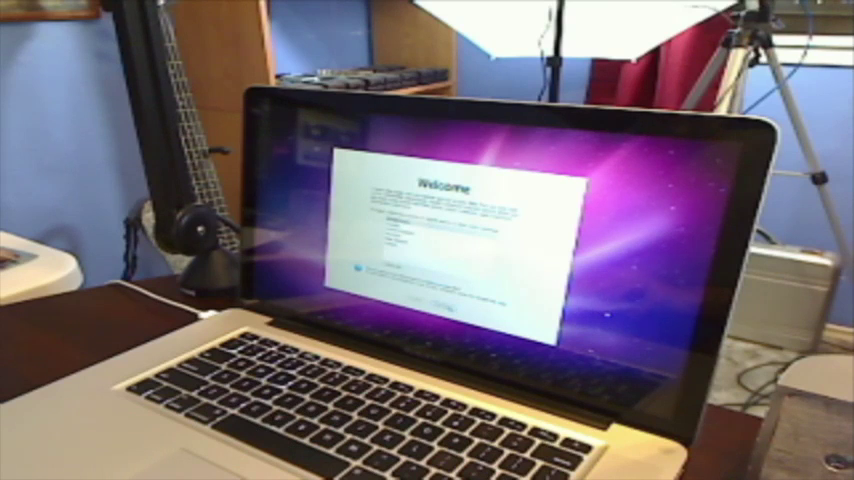
Step: Confirm the country choice and keep the suggested keyboard layout
key("Return")
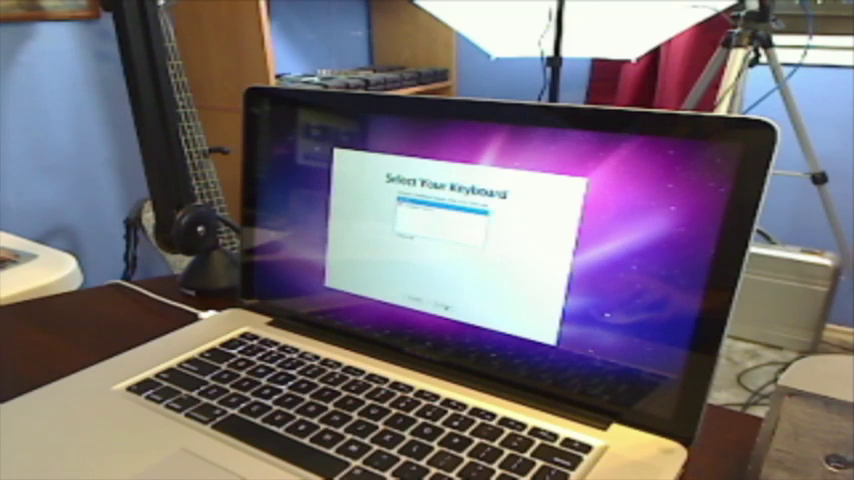
key("Return")
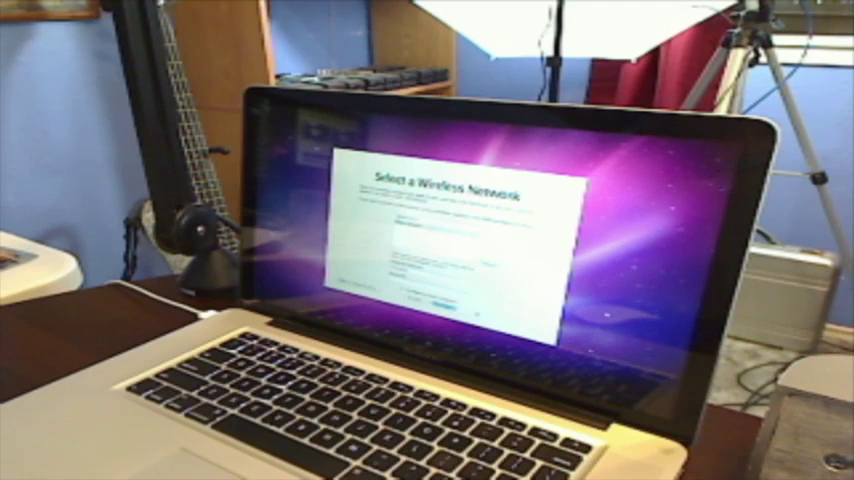
Step: Join the selected wireless network and continue setup
key("Return")
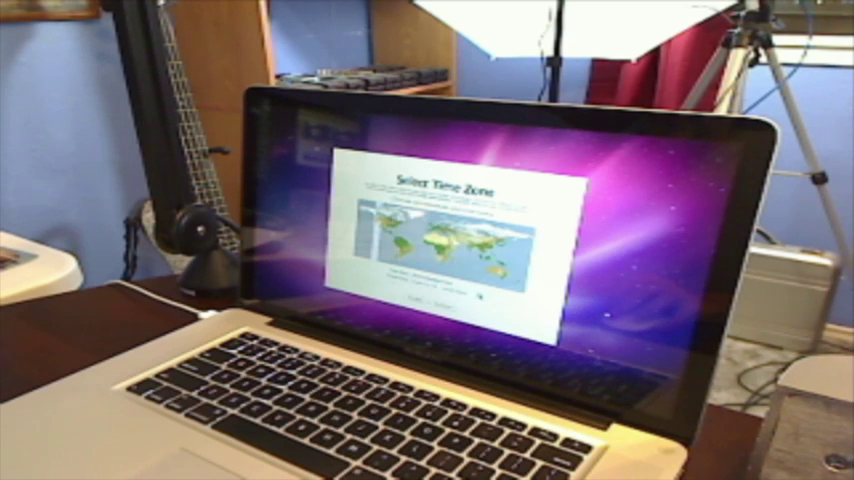
Step: Pick the time zone from its list and bring up the nearby cities list
left_click(440, 290)
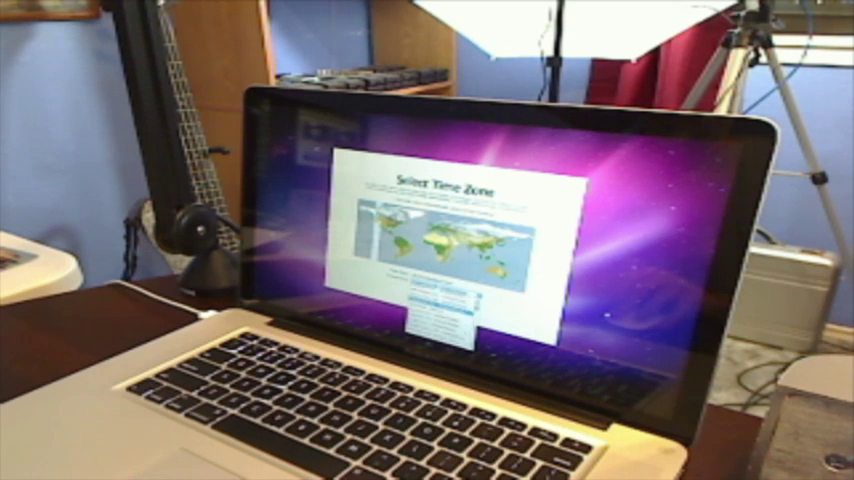
left_click(440, 310)
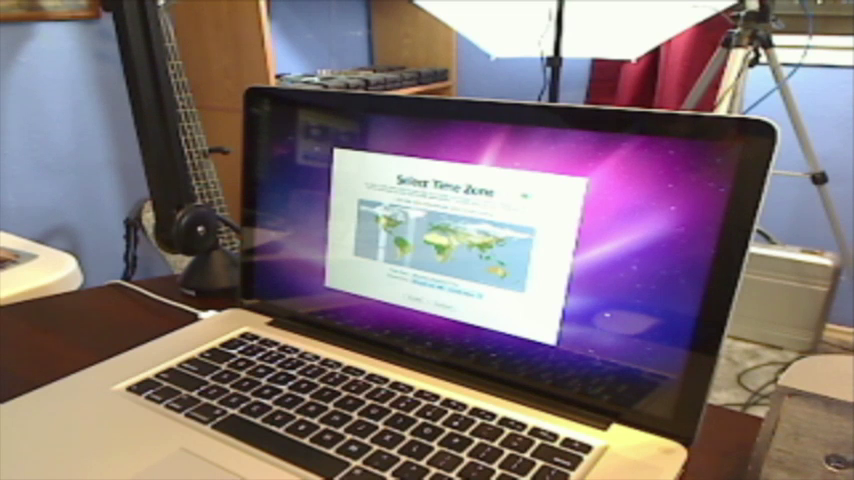
left_click(445, 292)
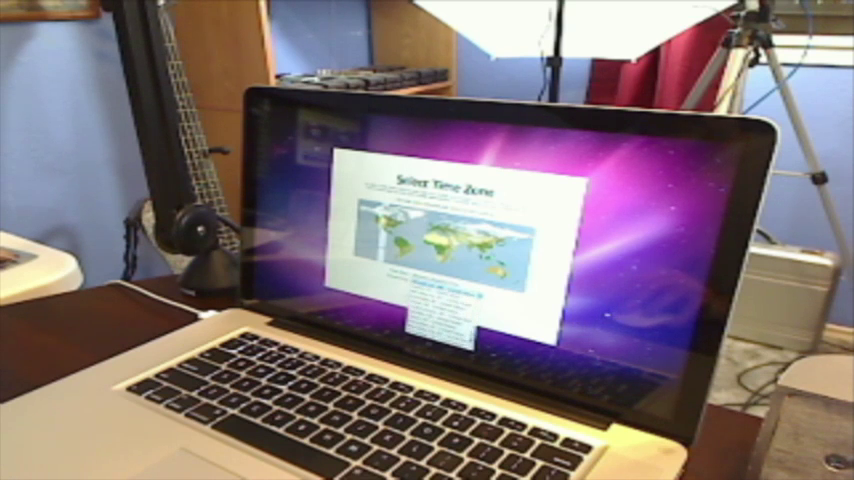
Step: Choose the closest city for the selected time zone
left_click(440, 320)
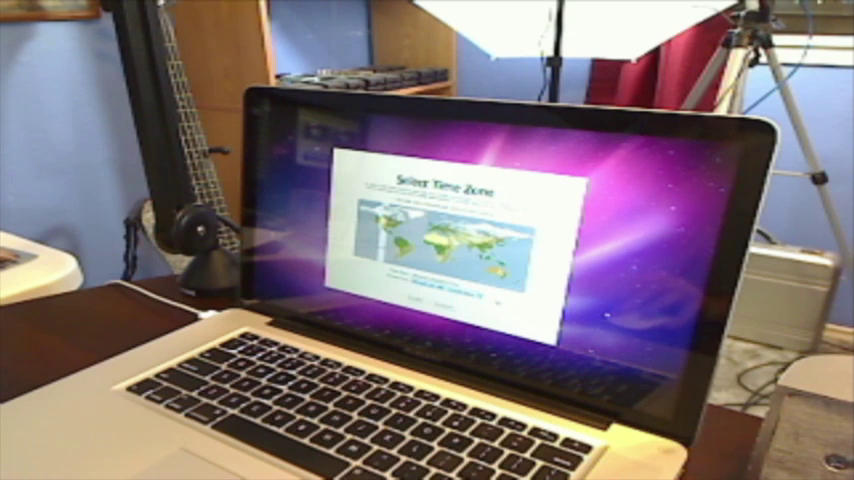